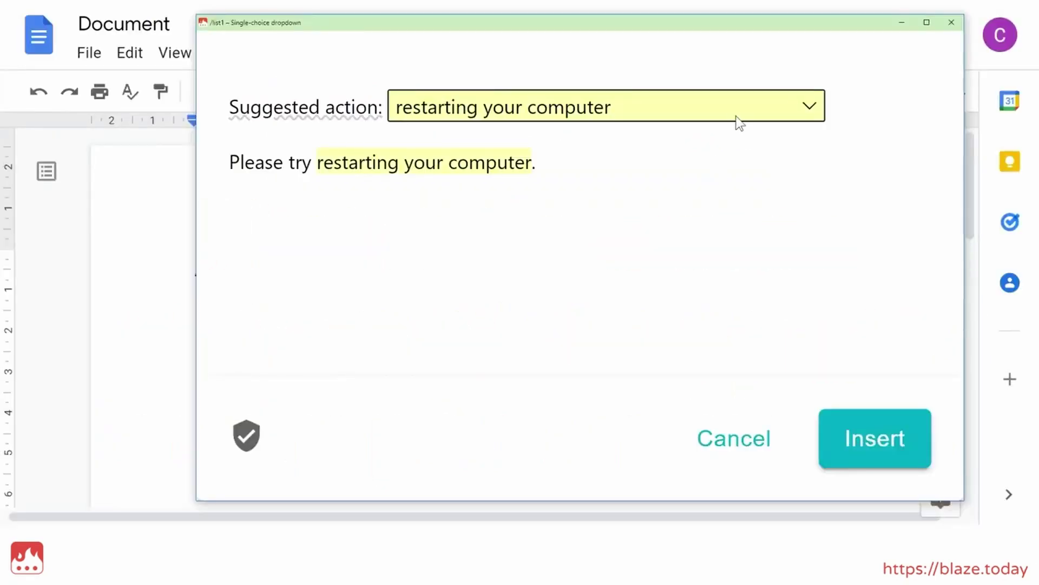
- Try the /list1 dropdown options, then insert 'Please try summoning the Kraken.' using 'other'
left_click(736, 121)
left_click(732, 162)
left_click(737, 117)
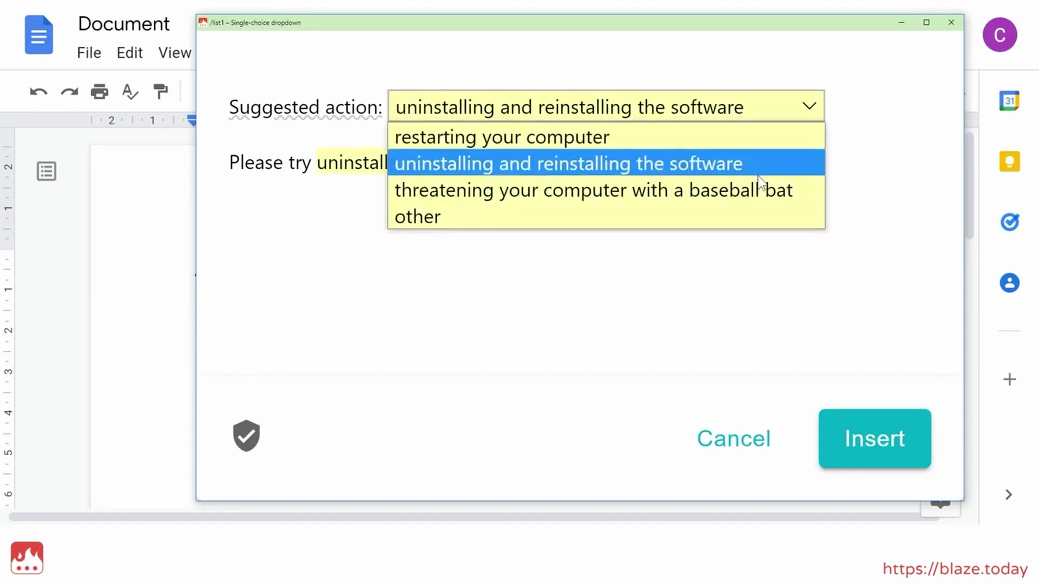
left_click(763, 189)
left_click(778, 117)
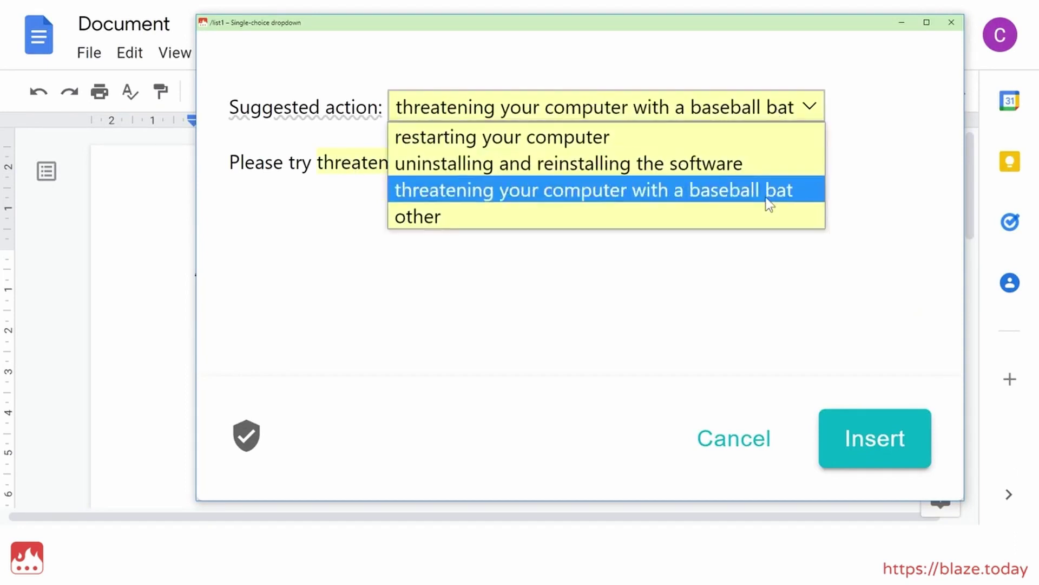
left_click(766, 216)
type("summoning ")
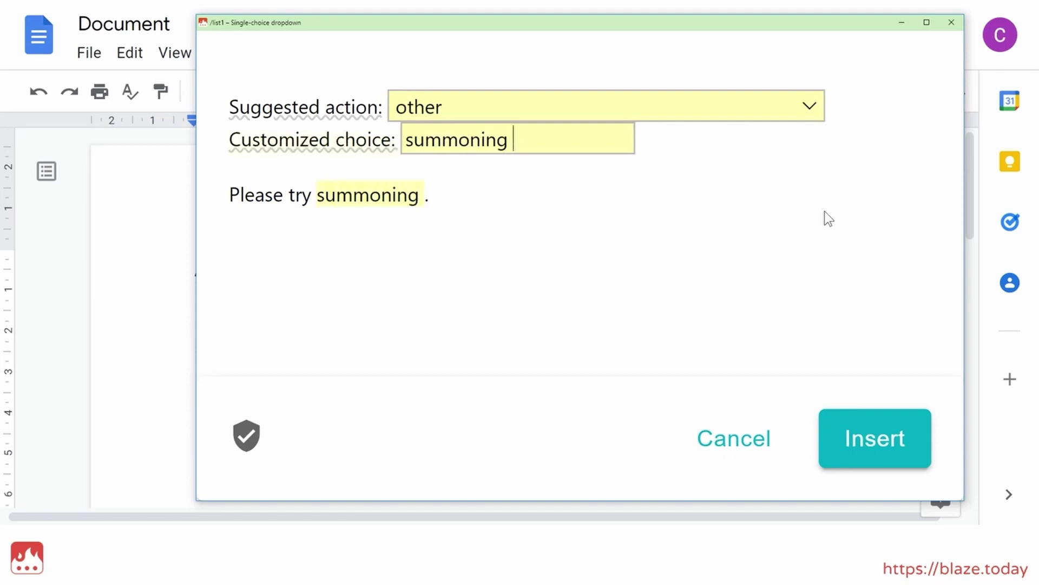
type("the Kraken")
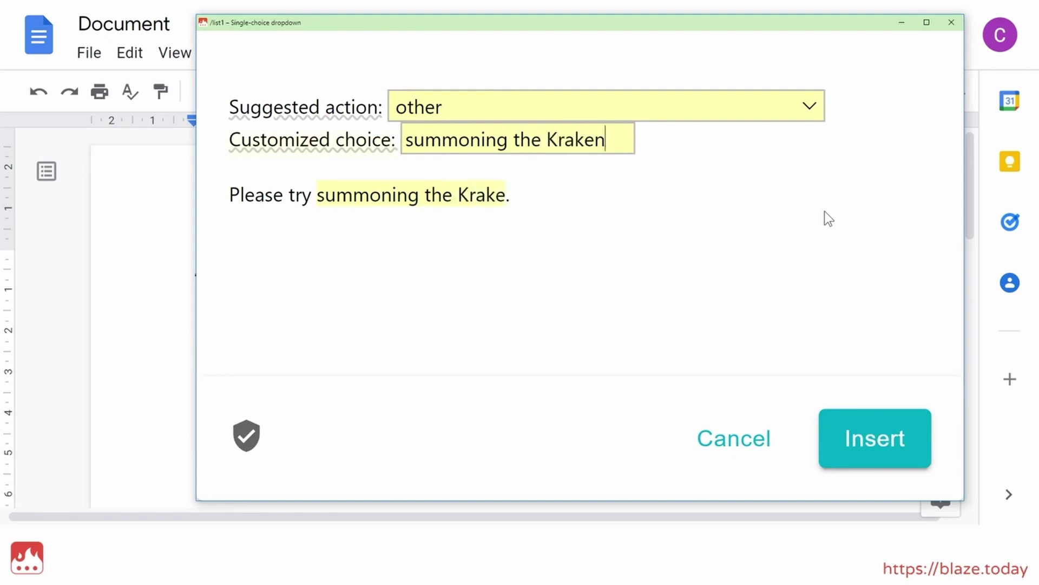
left_click(861, 436)
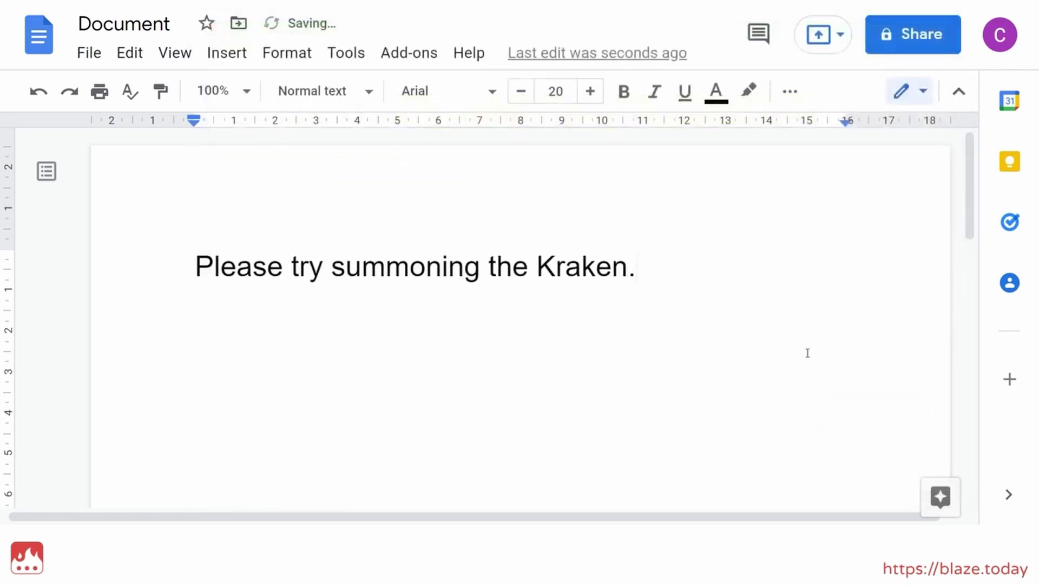
- Clear the document and insert Restart, Threaten with a baseball bat, and 'Summon the Kraken!' via /list2
key("ctrl+a")
key("BackSpace")
type("/list2")
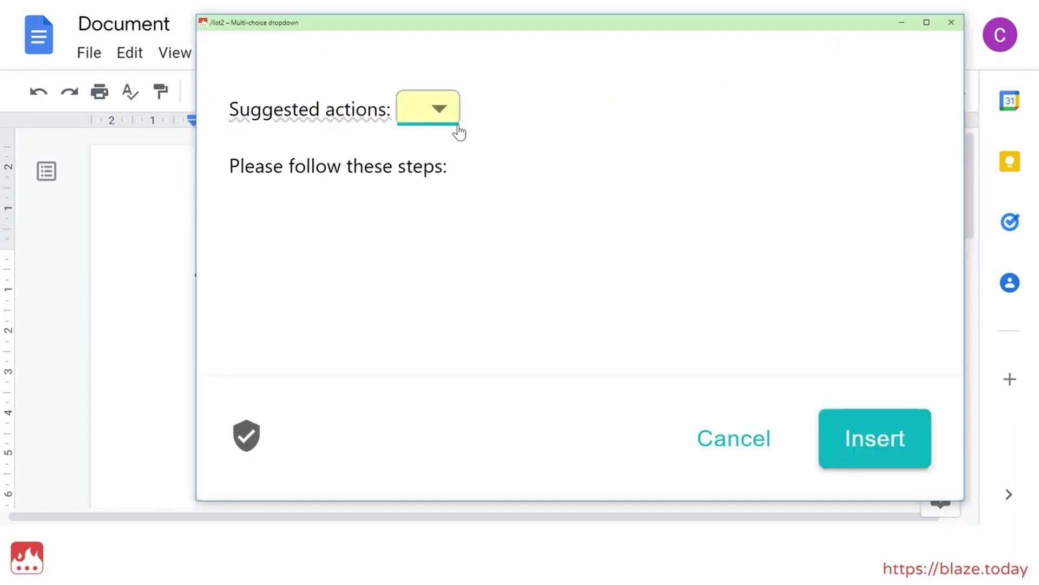
left_click(439, 110)
left_click(465, 178)
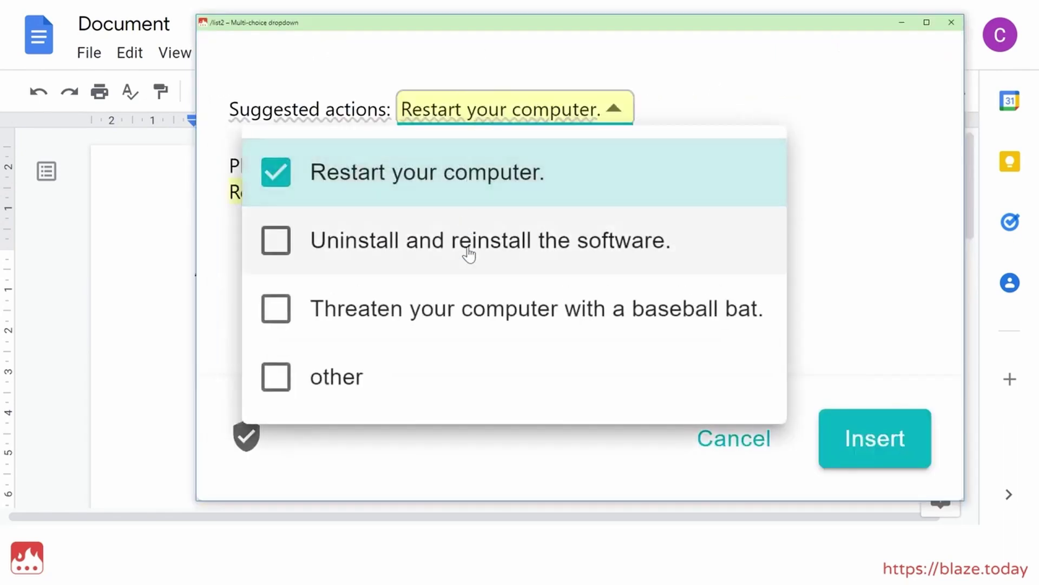
left_click(466, 309)
left_click(360, 404)
left_click(850, 252)
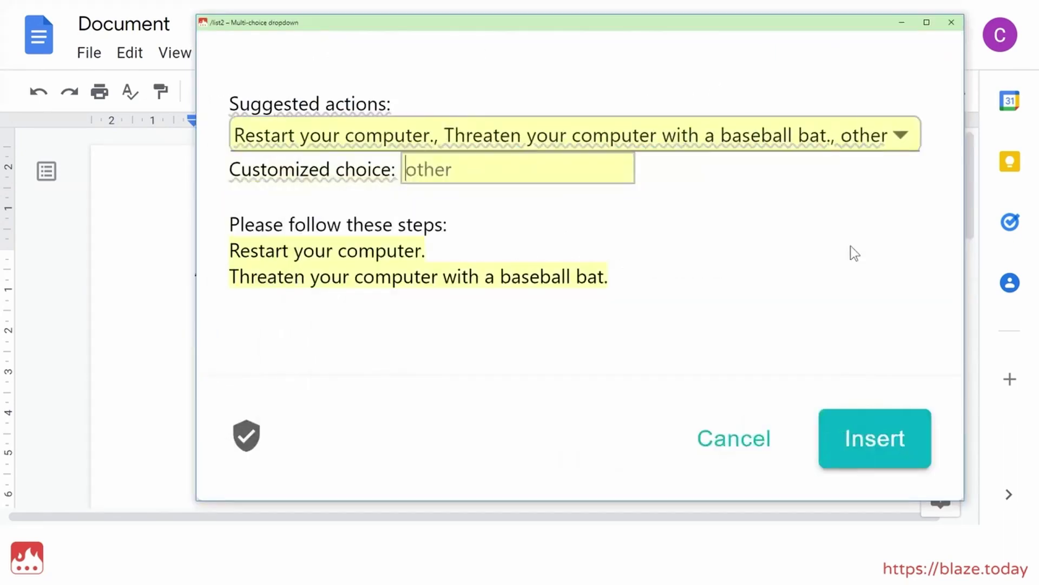
type("Summon the ")
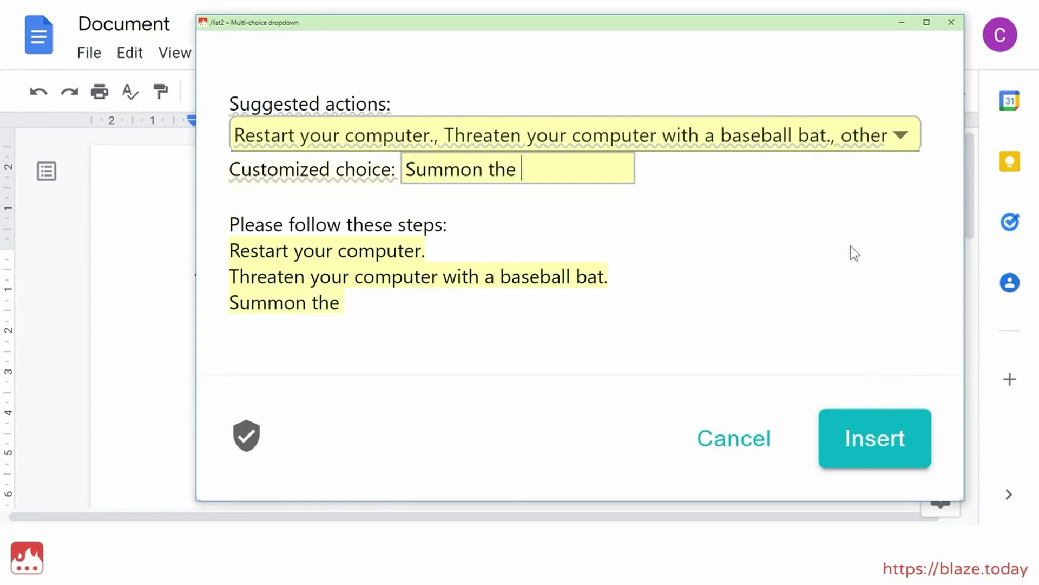
type("Kraken!")
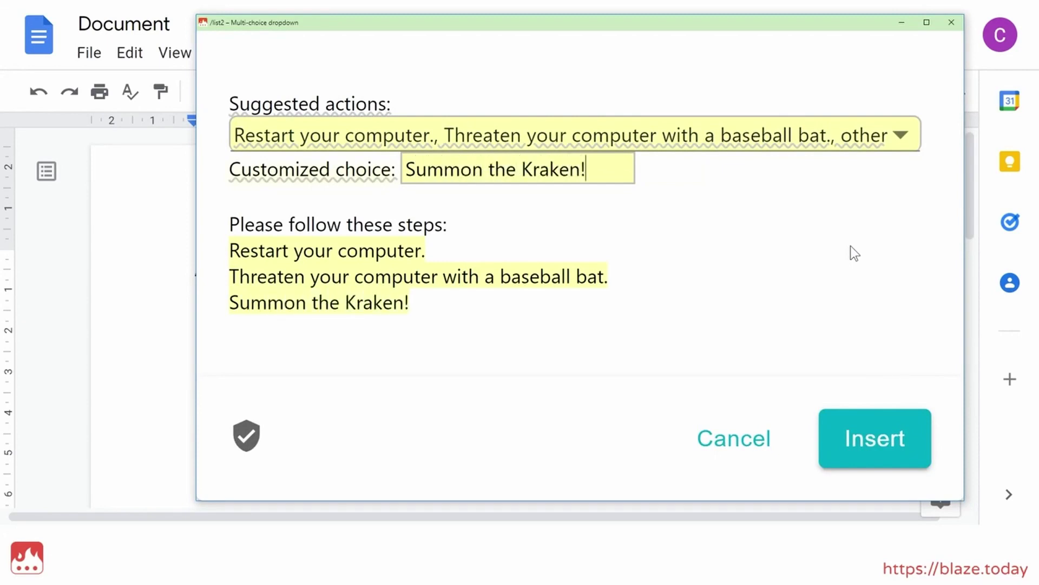
left_click(870, 436)
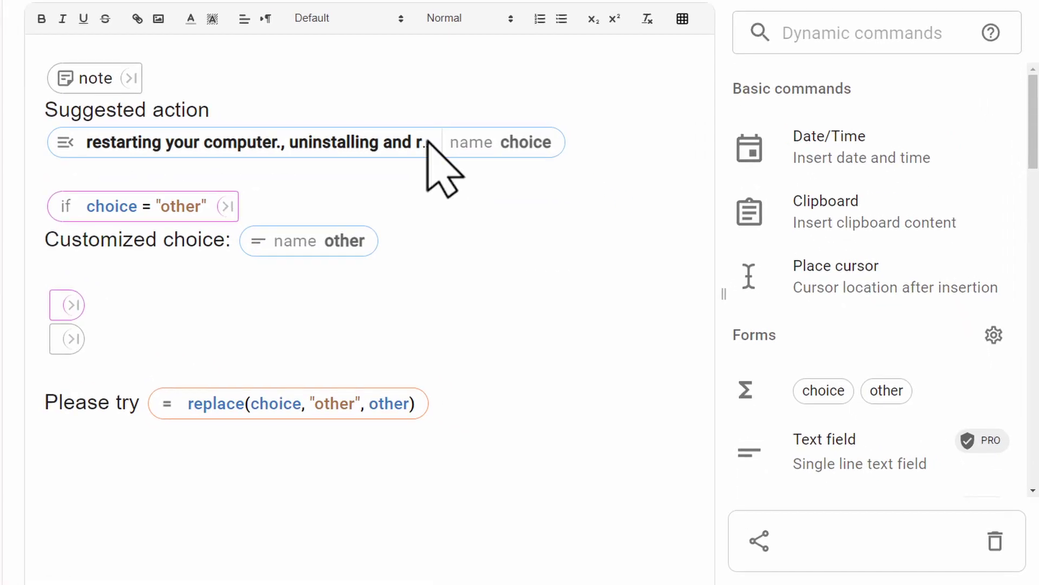
- View the formmenu, 'other' if condition, formtext and replace formula settings in the single-choice snippet
left_click(431, 144)
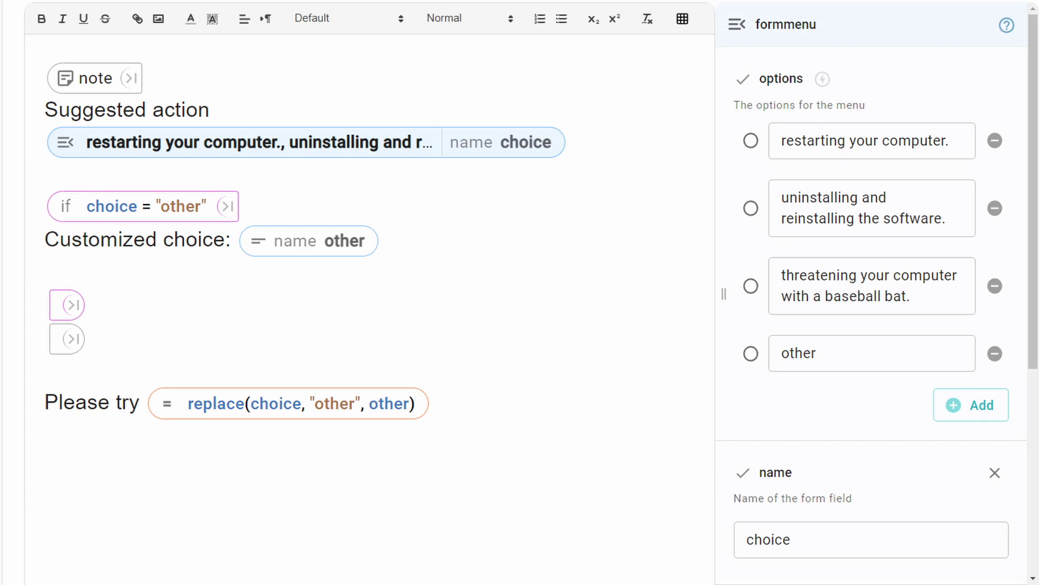
left_click(216, 209)
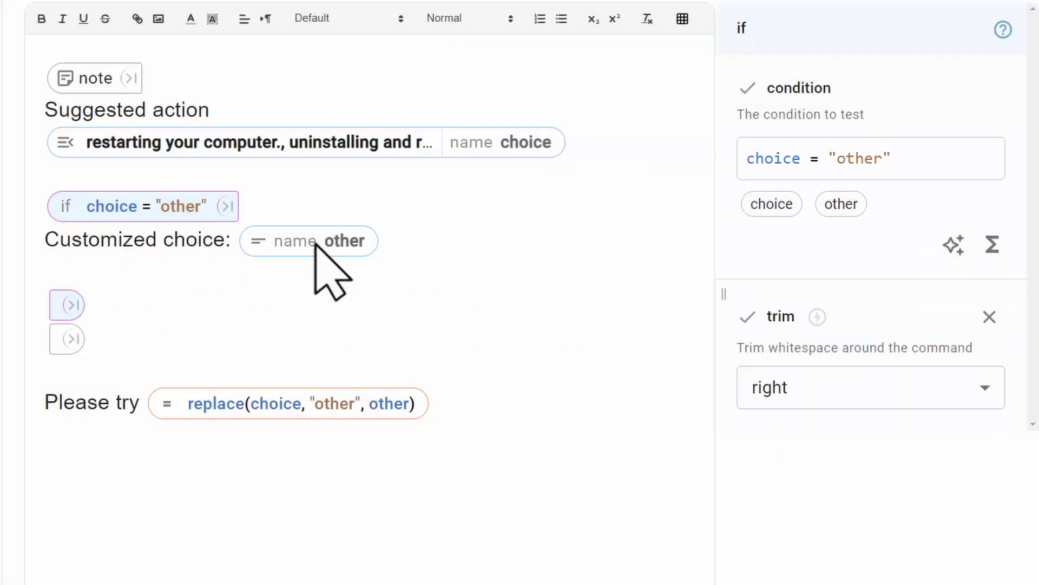
left_click(319, 243)
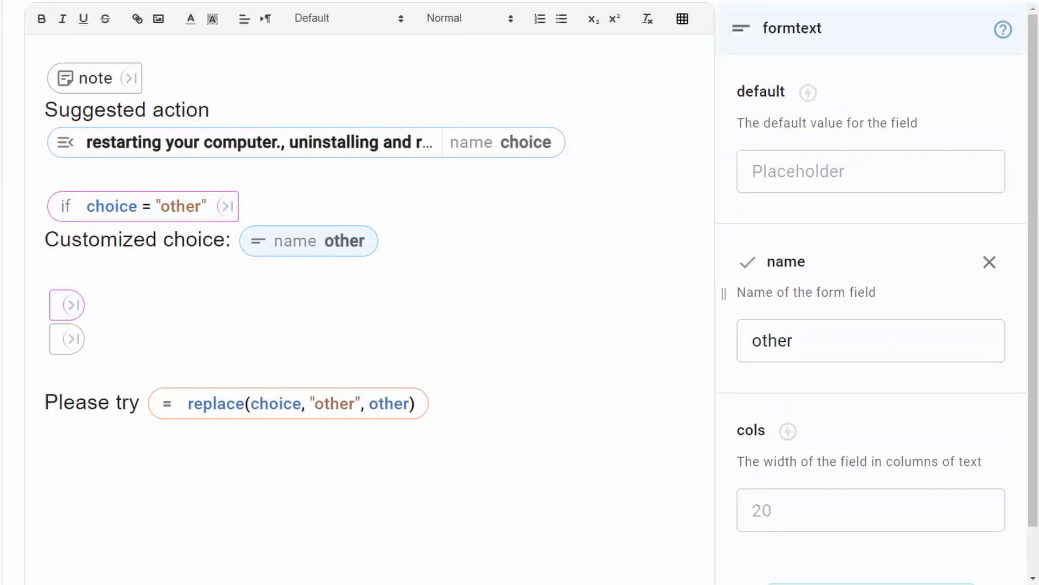
left_click(367, 405)
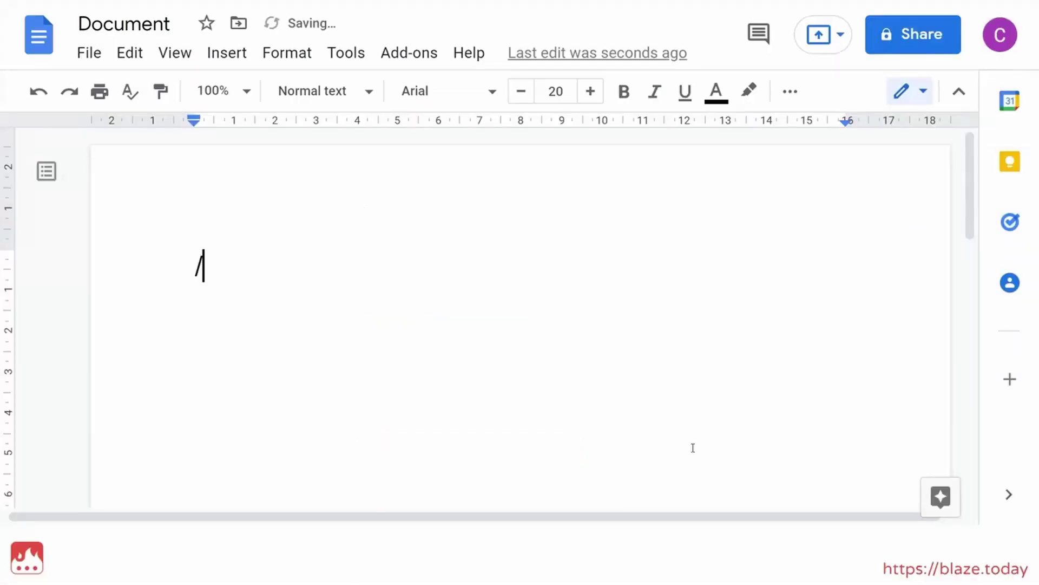
type("list1")
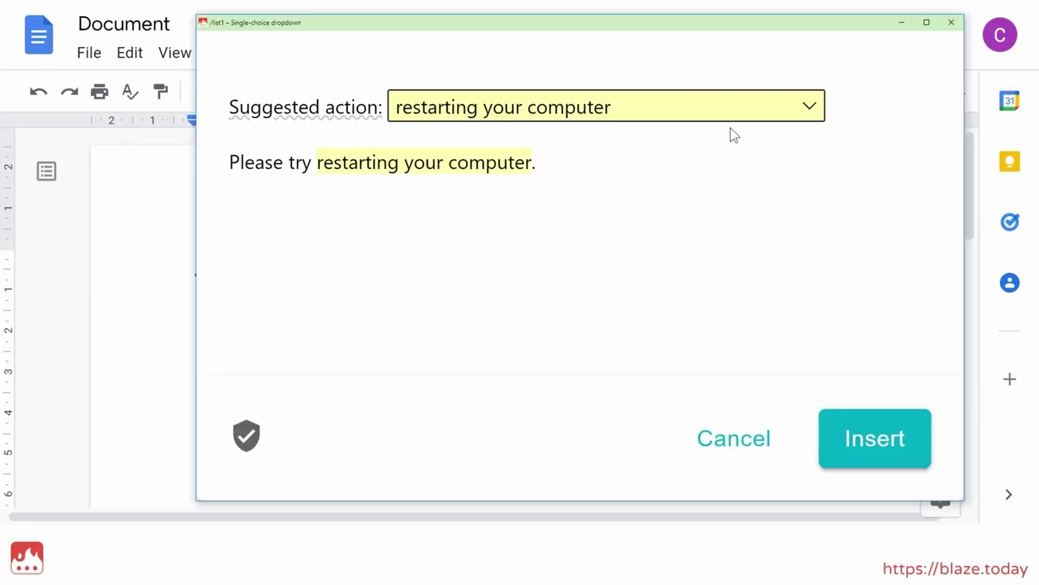
- Cycle through the /list1 options and insert 'Please try summoning the Kraken.' with custom 'other' text
left_click(731, 110)
left_click(733, 161)
left_click(735, 113)
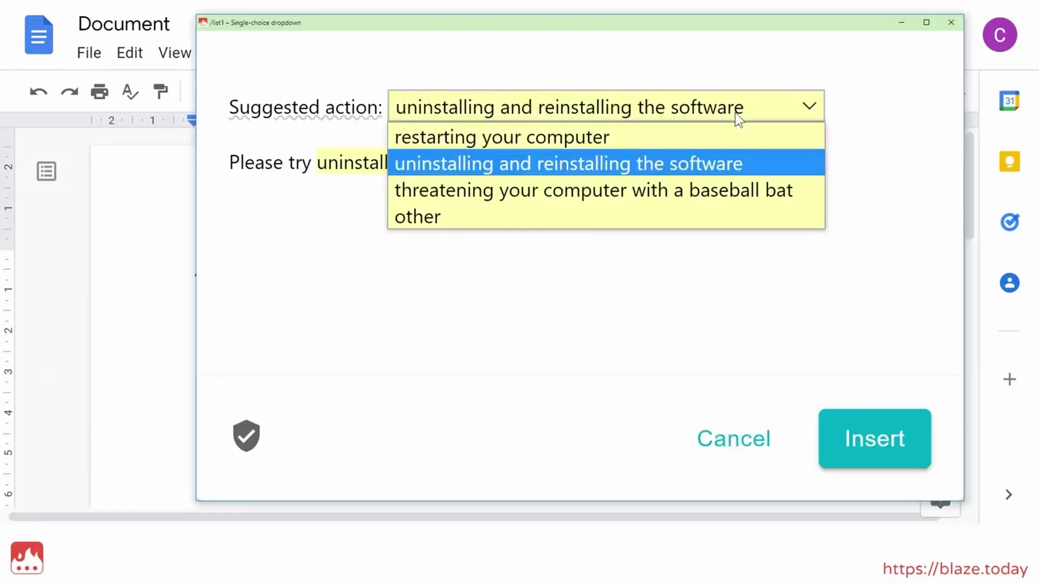
left_click(765, 191)
left_click(781, 114)
left_click(769, 215)
type("summo")
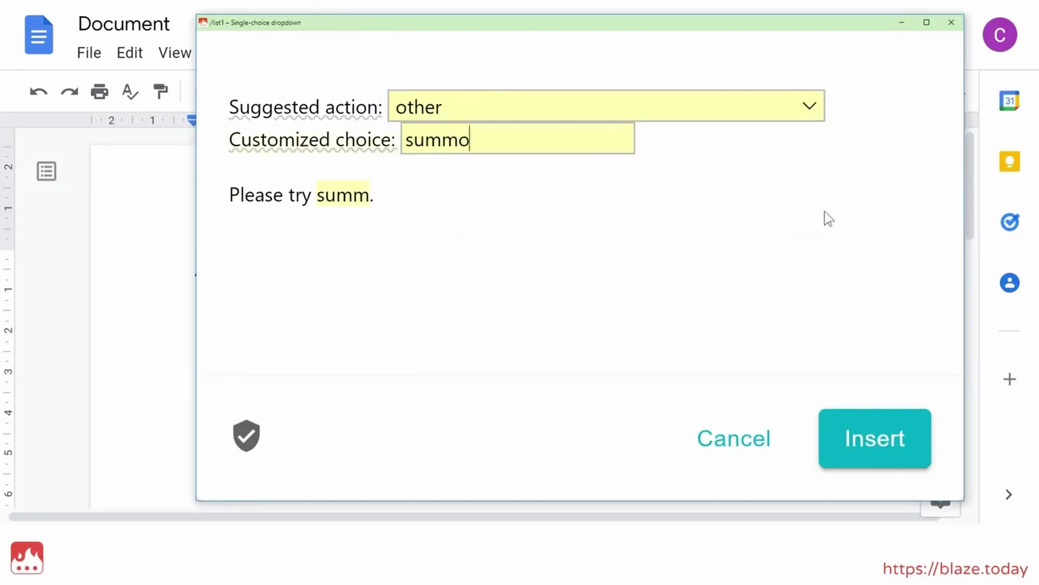
type("ning the Kr")
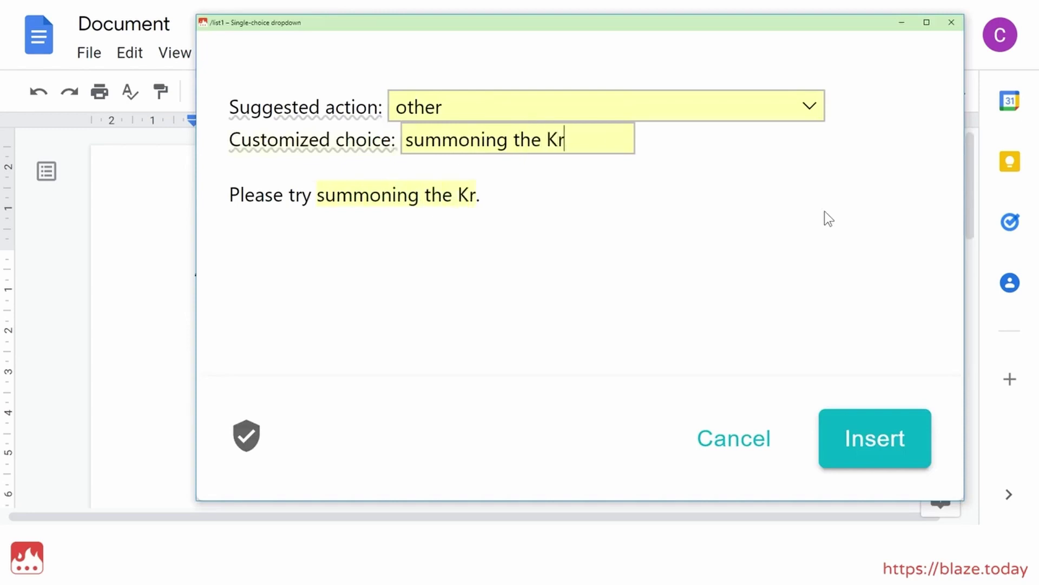
type("aken")
left_click(883, 422)
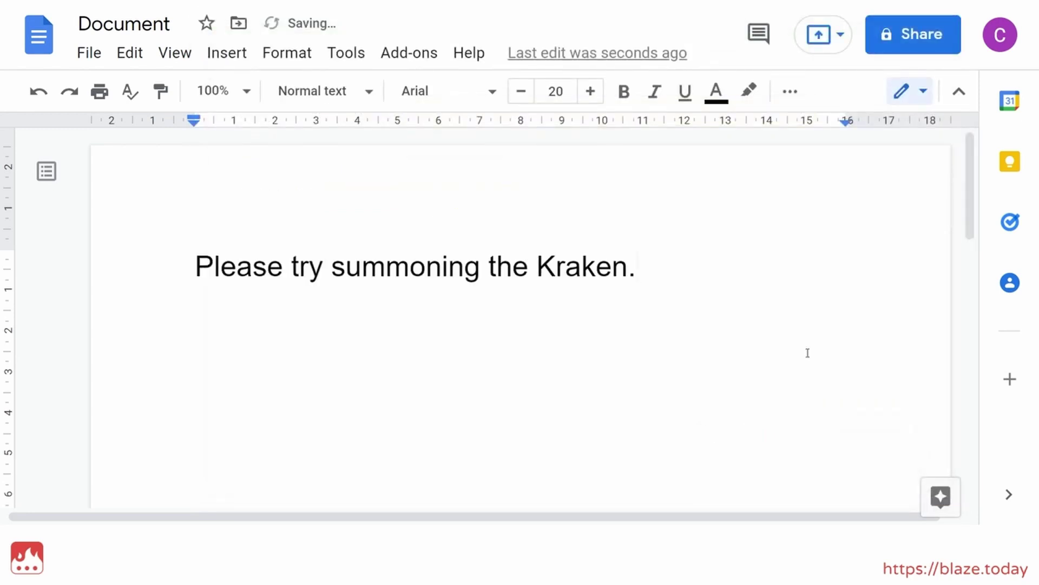